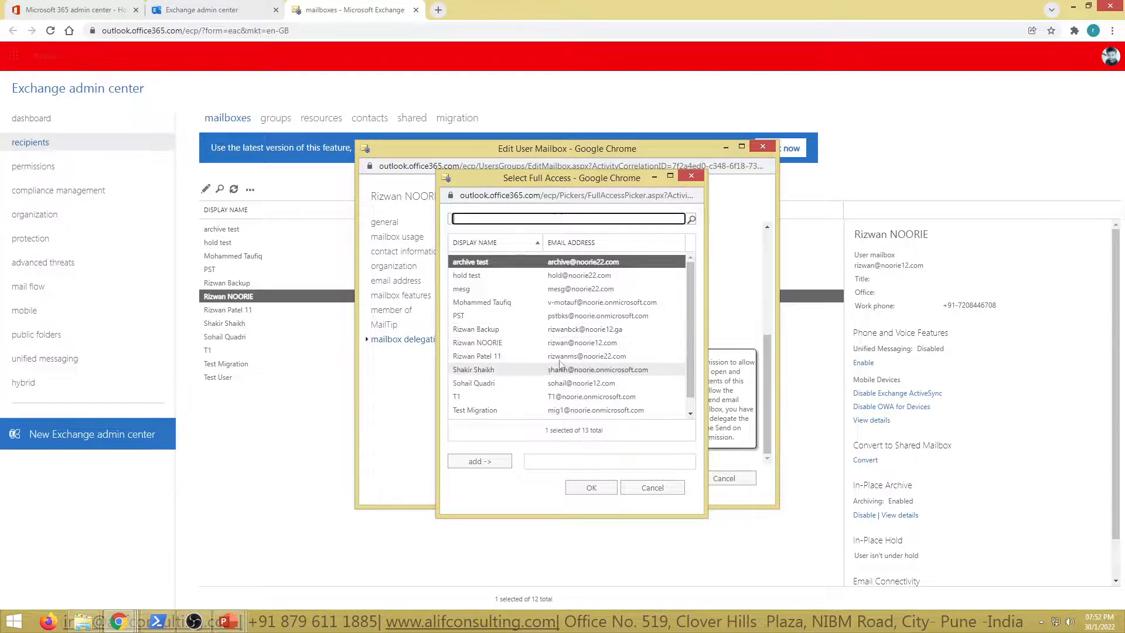
Step: Browse the candidates for the Full Access delegation, and close the user mailbox properties without saving
scroll(570, 364, "down", 1)
scroll(570, 364, "up", 1)
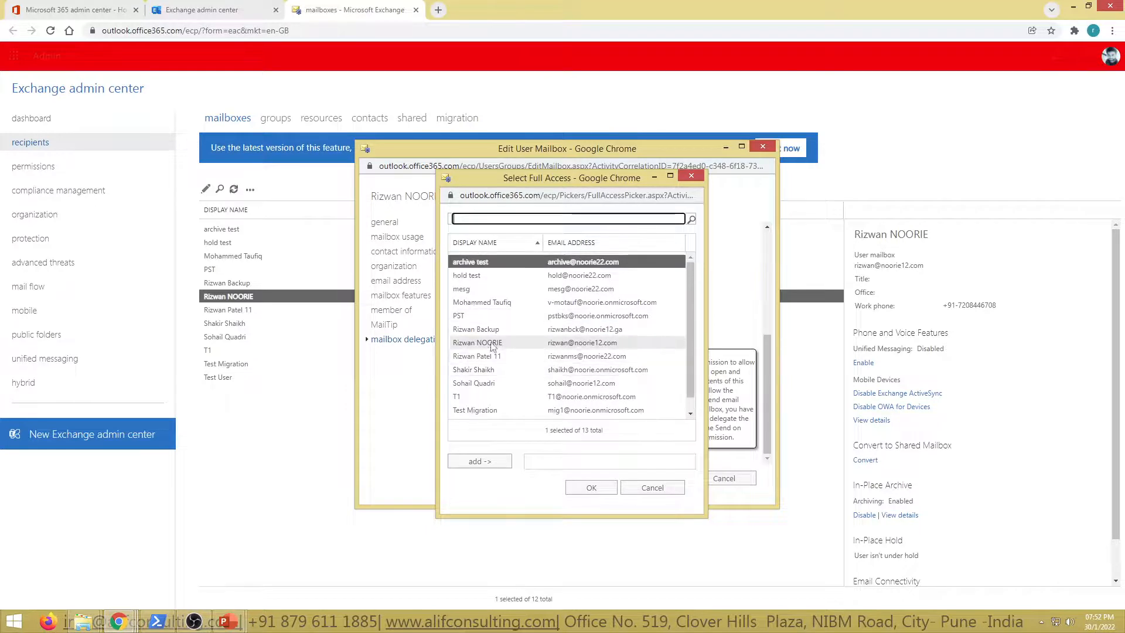
left_click(569, 341)
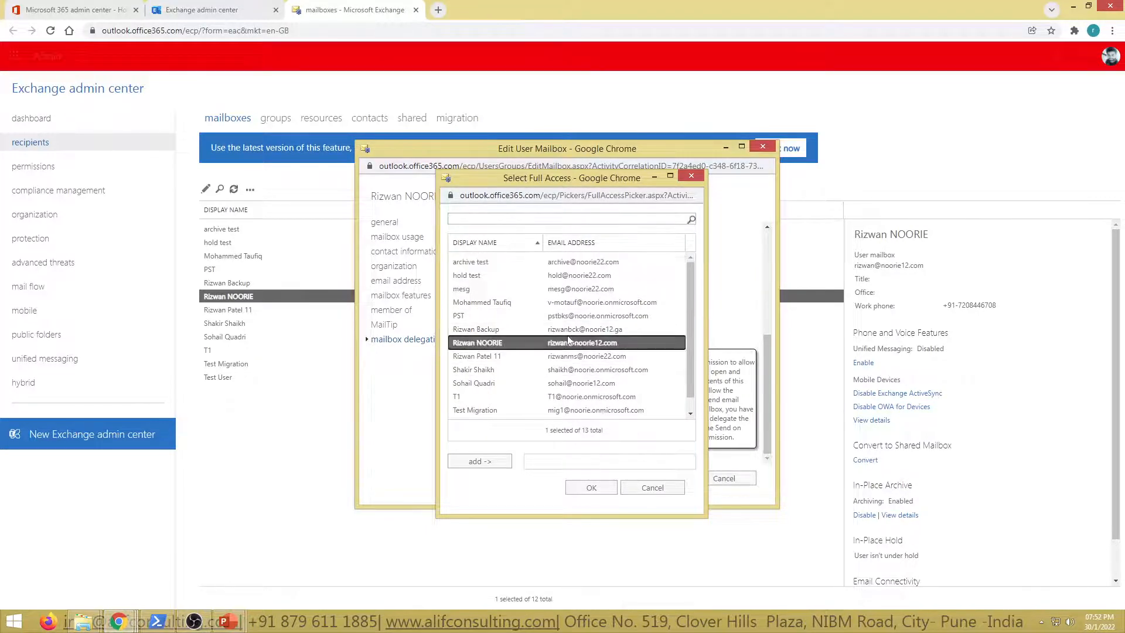
left_click(591, 370)
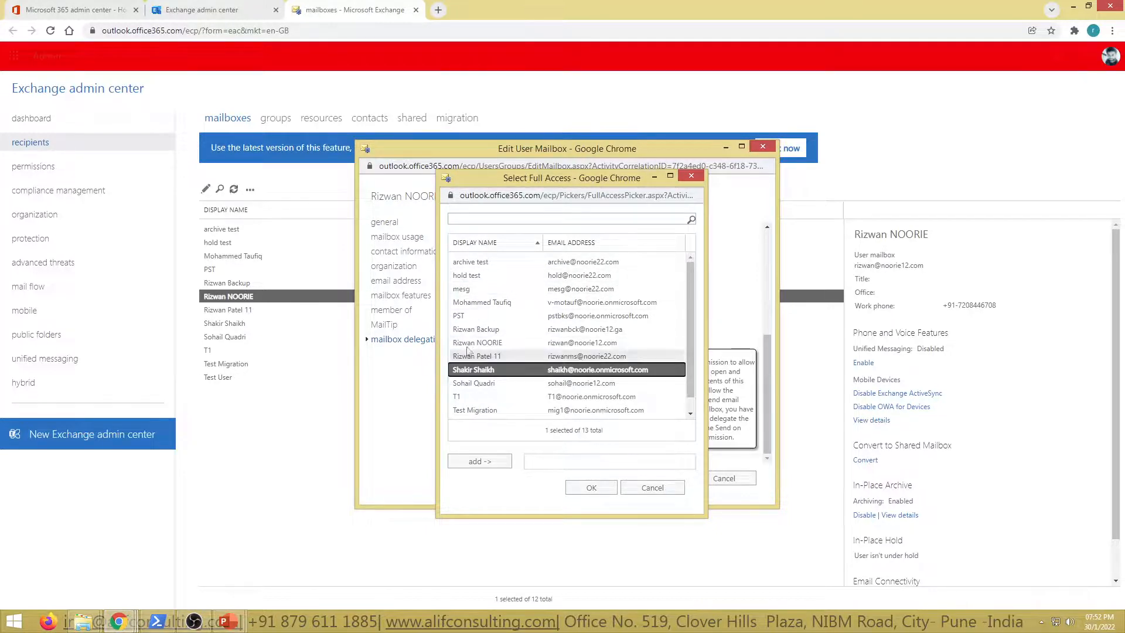
left_click(661, 489)
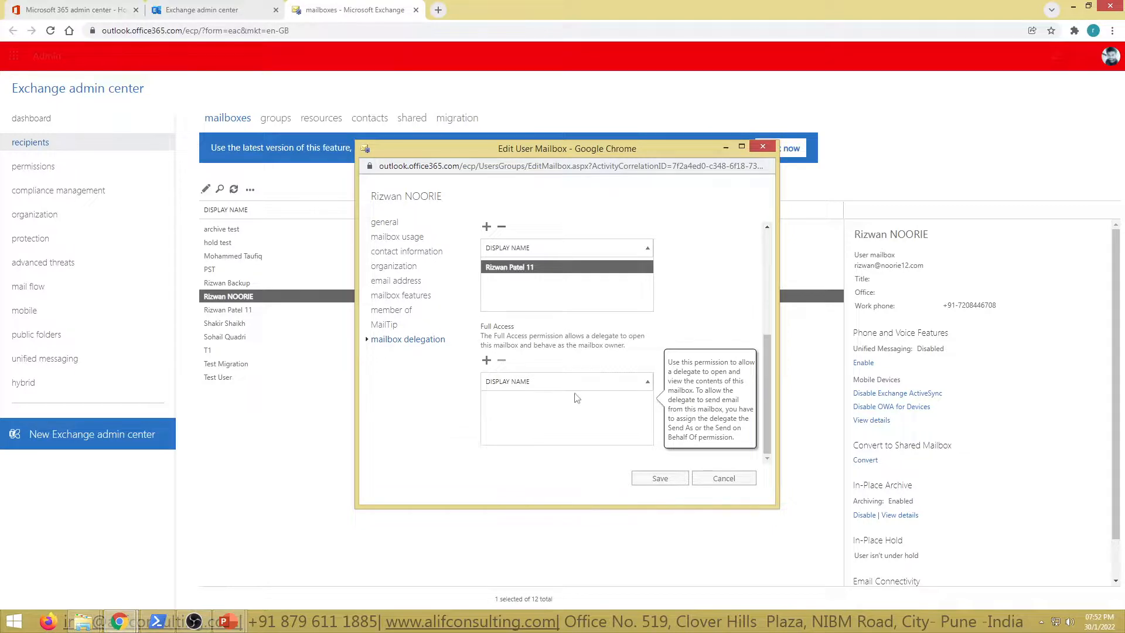
left_click(723, 478)
Step: Open Shared Mailbox from the shared recipients and review its mailbox delegation, examining the Full Access and Send As permissions
left_click(409, 118)
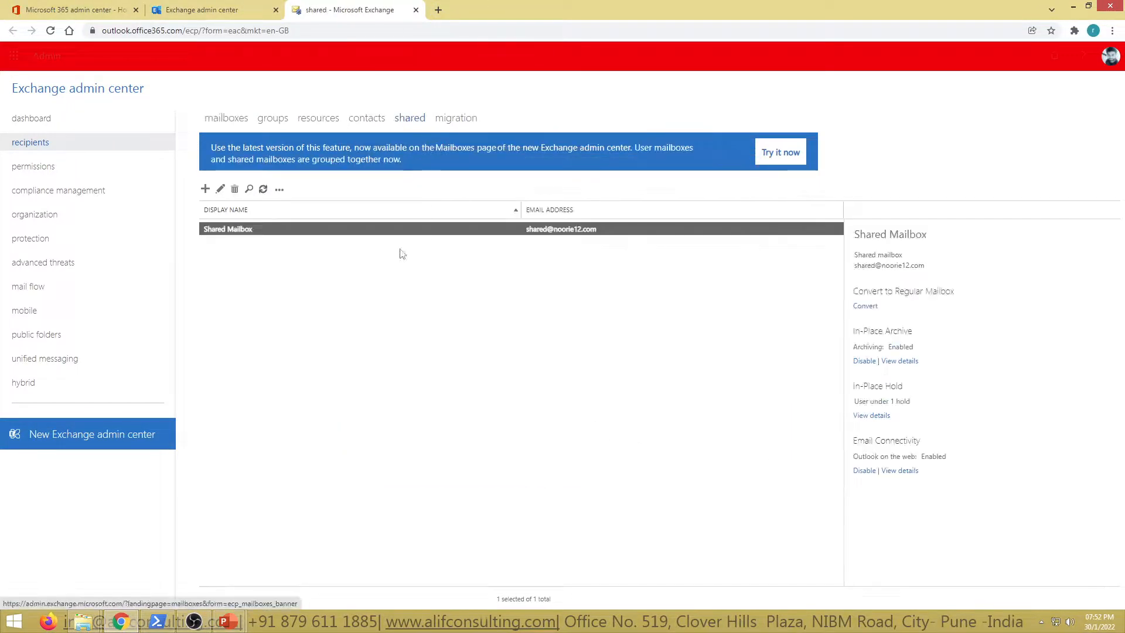
double_click(279, 229)
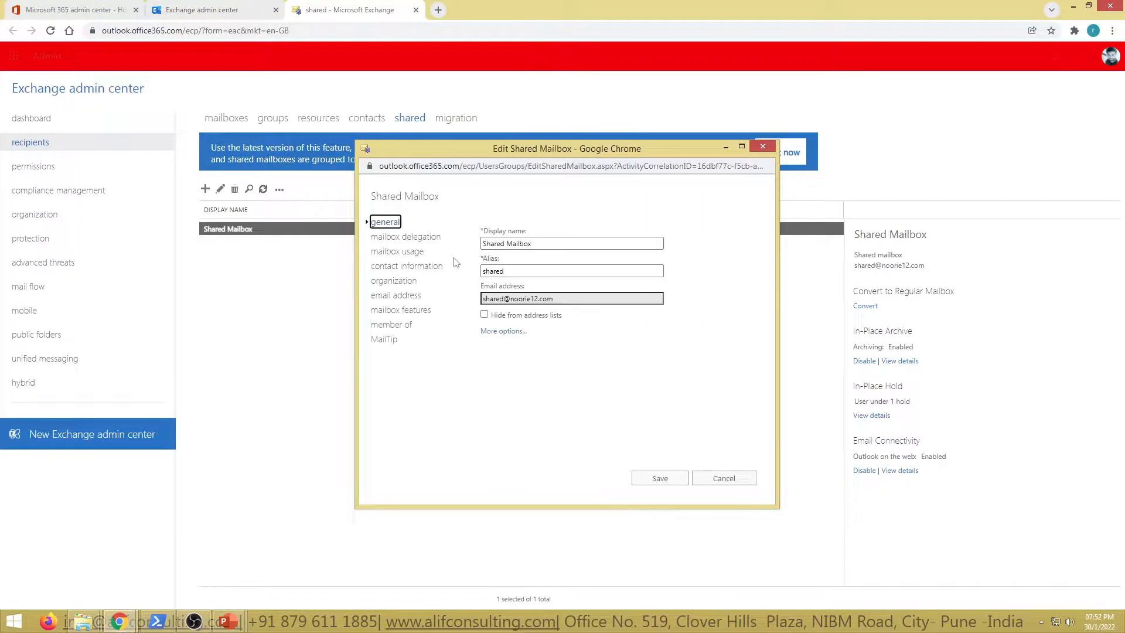
left_click(404, 237)
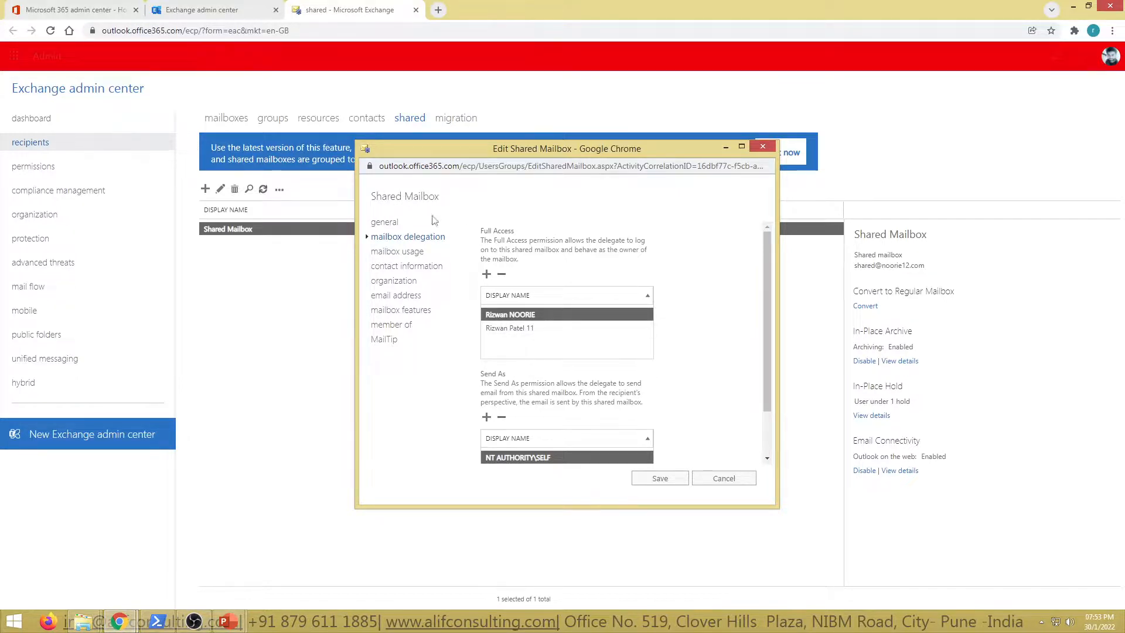
scroll(614, 334, "down", 1)
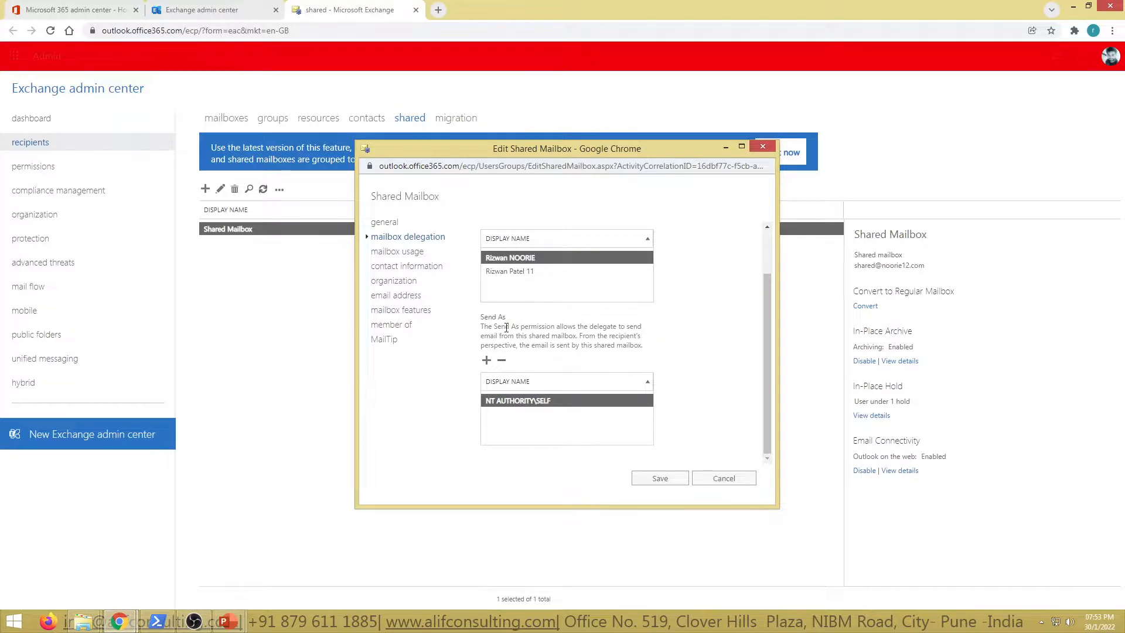
left_click_drag(482, 326, 655, 350)
left_click(689, 350)
scroll(560, 418, "up", 2)
scroll(571, 415, "down", 1)
scroll(573, 414, "down", 1)
Step: Reload the shared mailbox's delegation settings to recheck both permission lists, and close the properties without saving
left_click(404, 252)
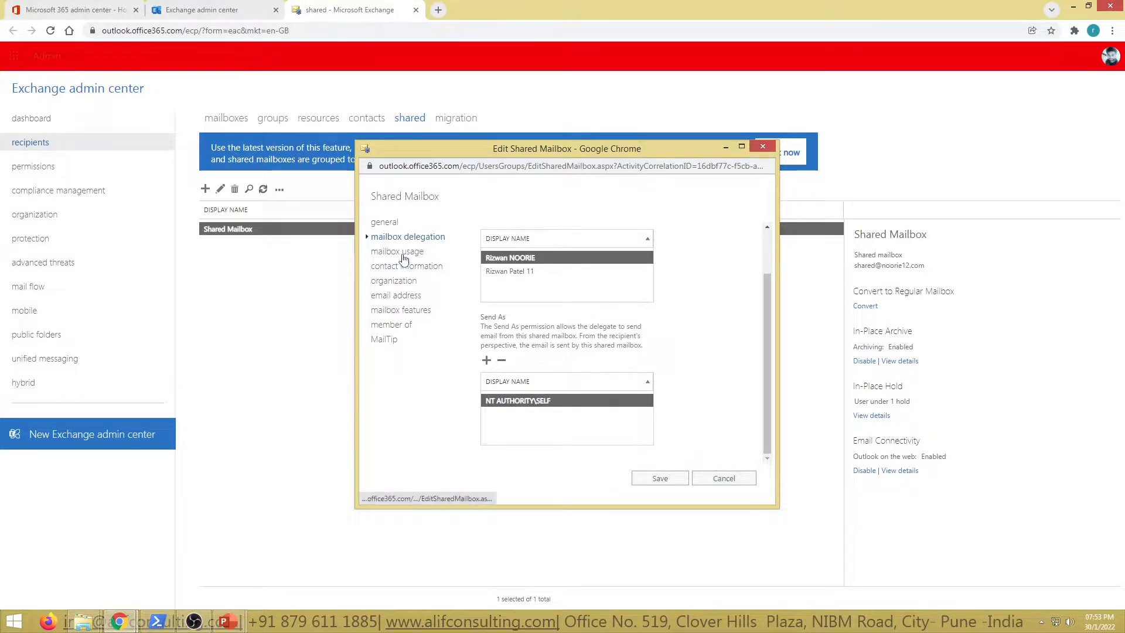
left_click(404, 237)
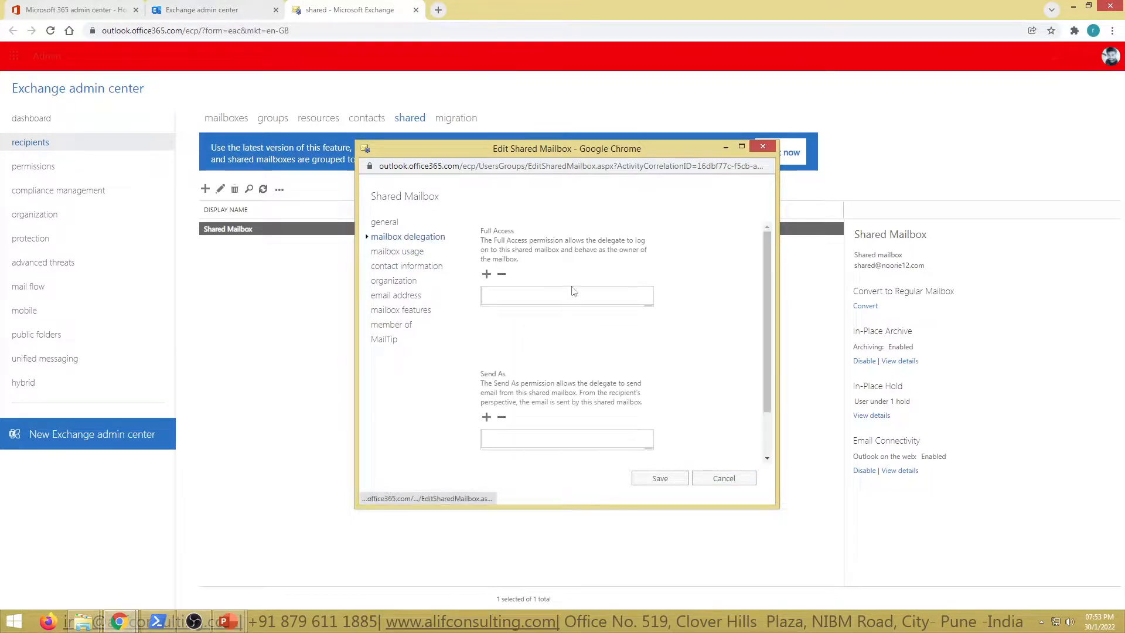
scroll(624, 404, "down", 2)
scroll(627, 416, "up", 2)
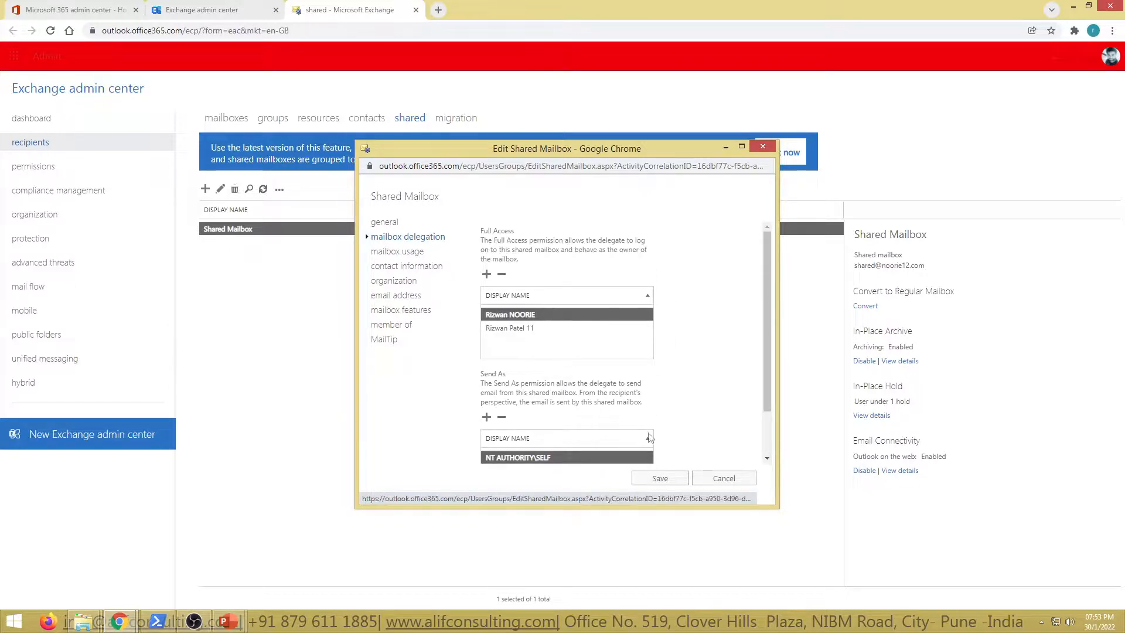
left_click(723, 480)
Step: Review the Send As, Send on Behalf and Full Access delegation of the room1 resource mailbox, and close it without saving
left_click(335, 120)
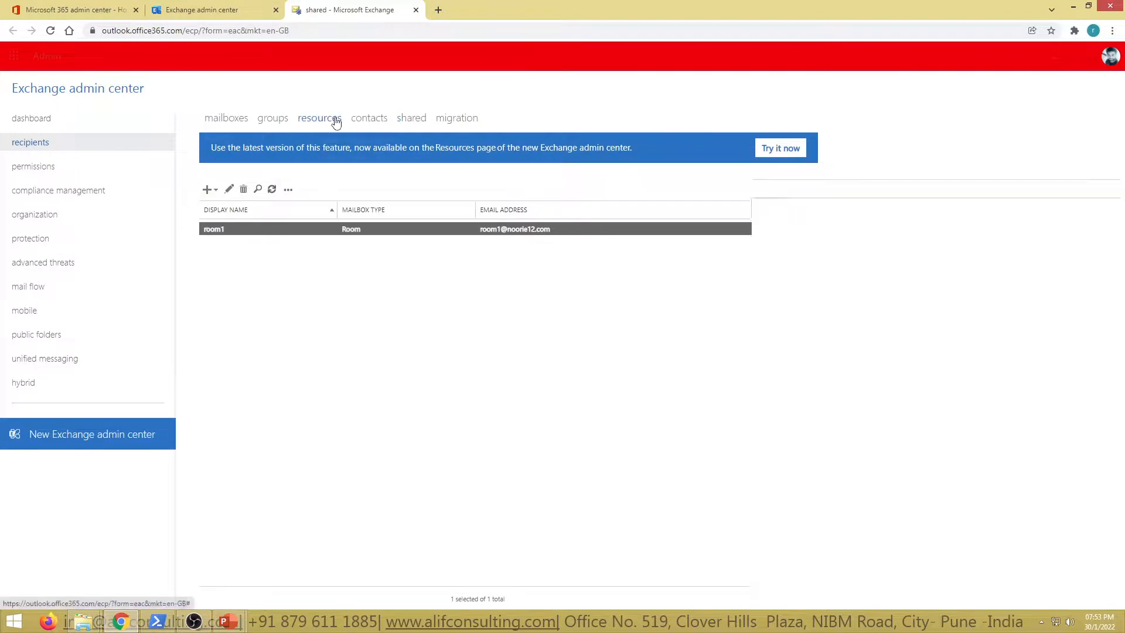
double_click(248, 232)
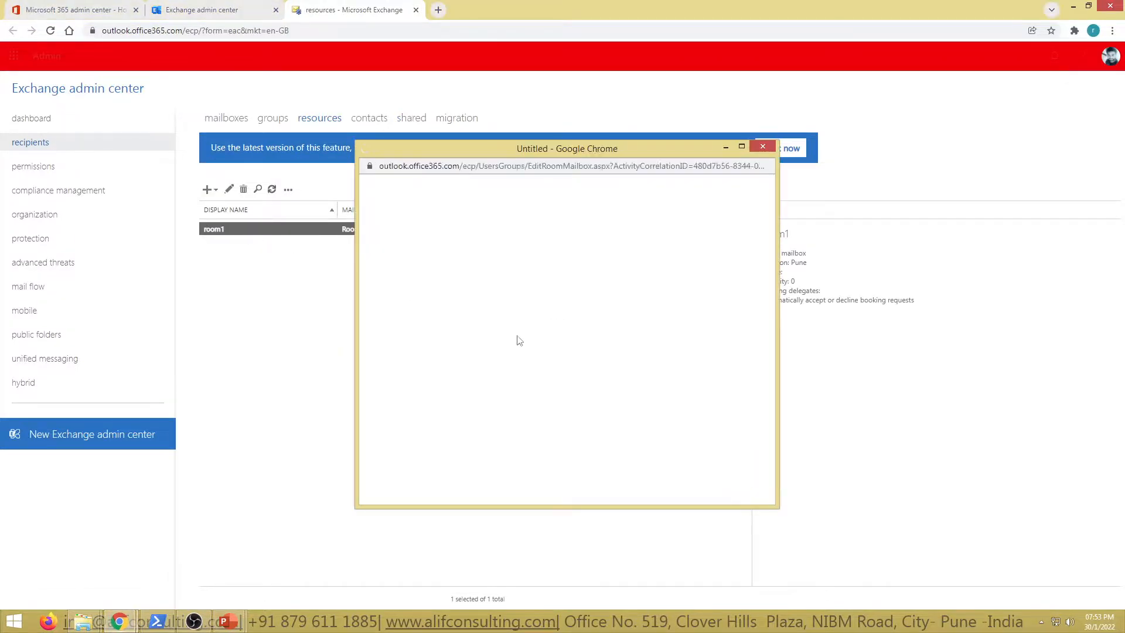
left_click(408, 314)
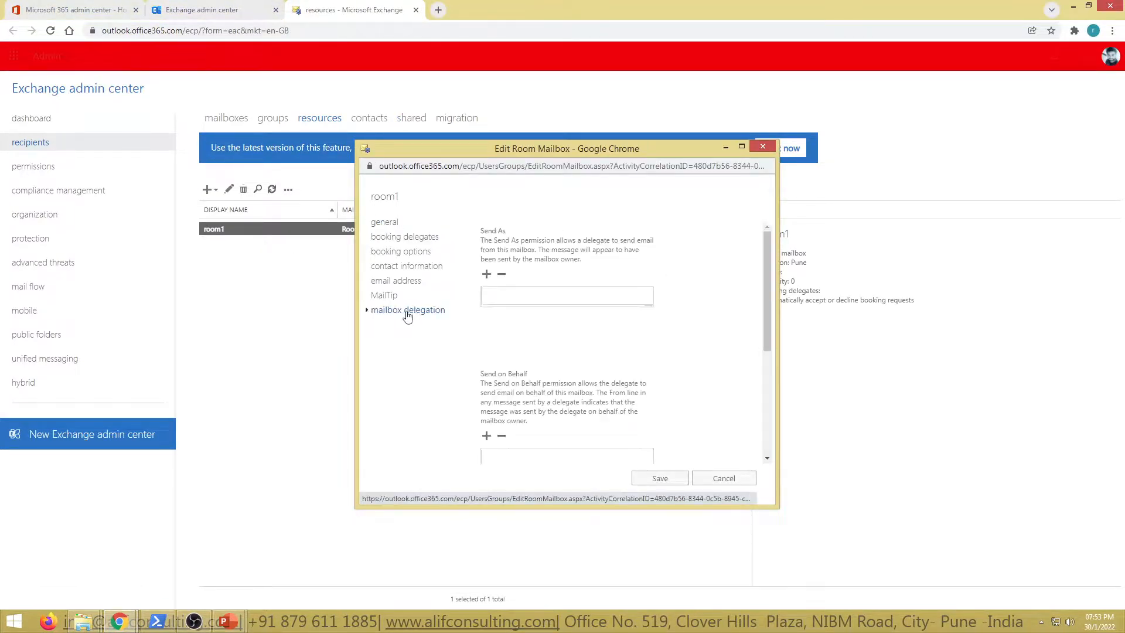
scroll(677, 434, "down", 4)
scroll(678, 432, "up", 4)
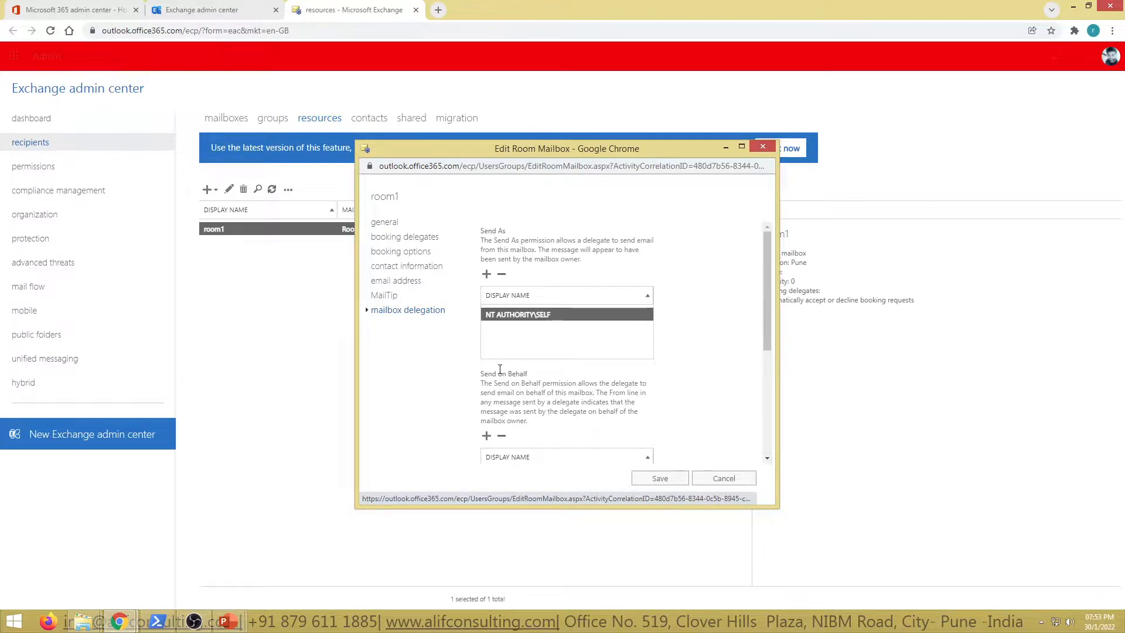
left_click_drag(481, 374, 528, 376)
scroll(641, 423, "down", 3)
scroll(586, 417, "down", 2)
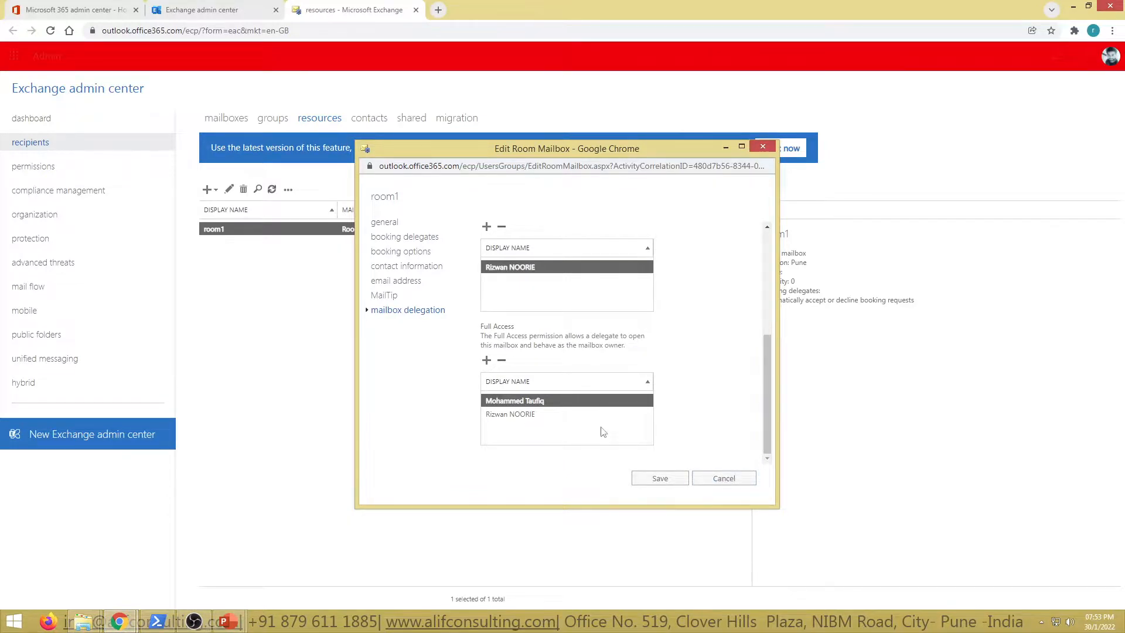
scroll(600, 429, "up", 5)
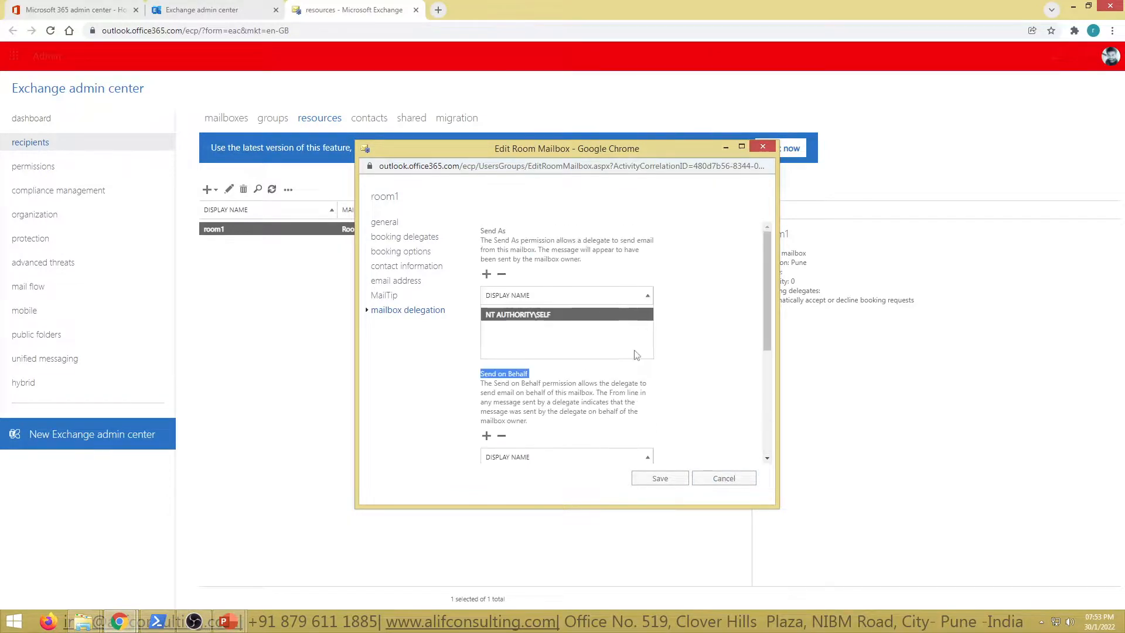
left_click(715, 478)
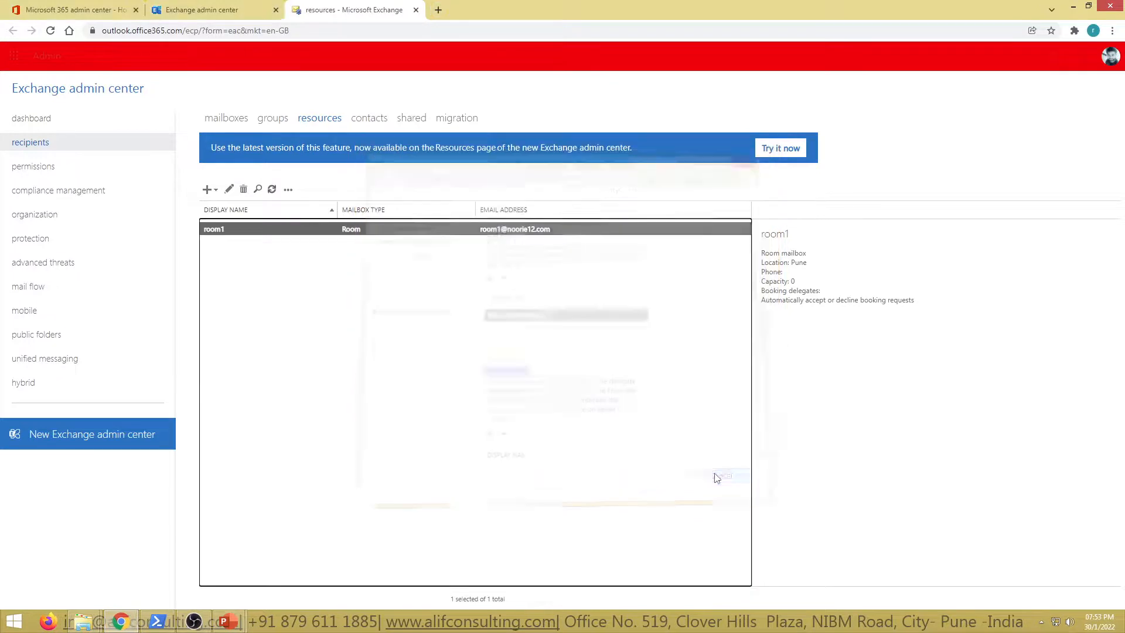
Step: Reopen Shared Mailbox from the shared recipients and display its mailbox delegation settings
left_click(412, 119)
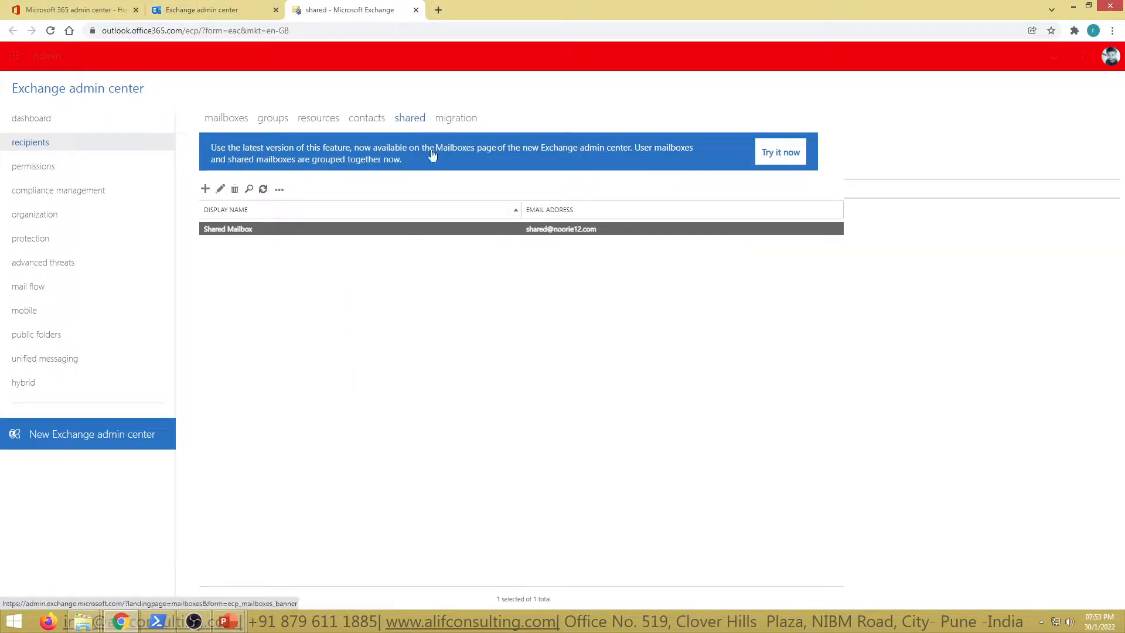
double_click(264, 229)
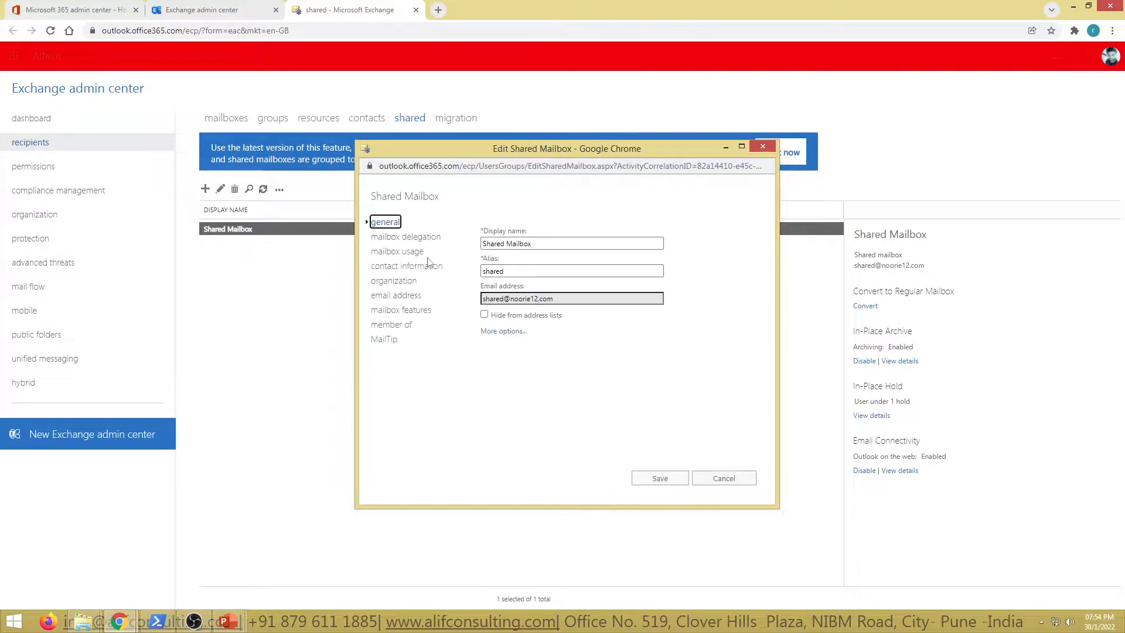
left_click(388, 237)
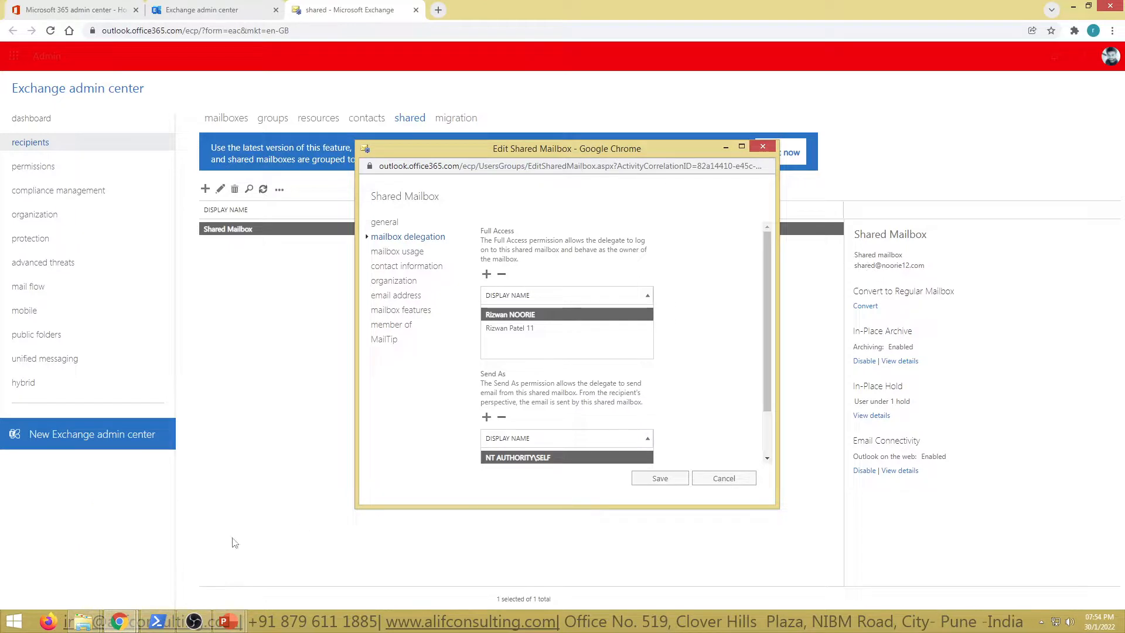
Step: Switch to Windows PowerShell and enter the start of the command Get-MailboxPermission -Identity, checking the mailbox details in Exchange admin center
left_click(156, 621)
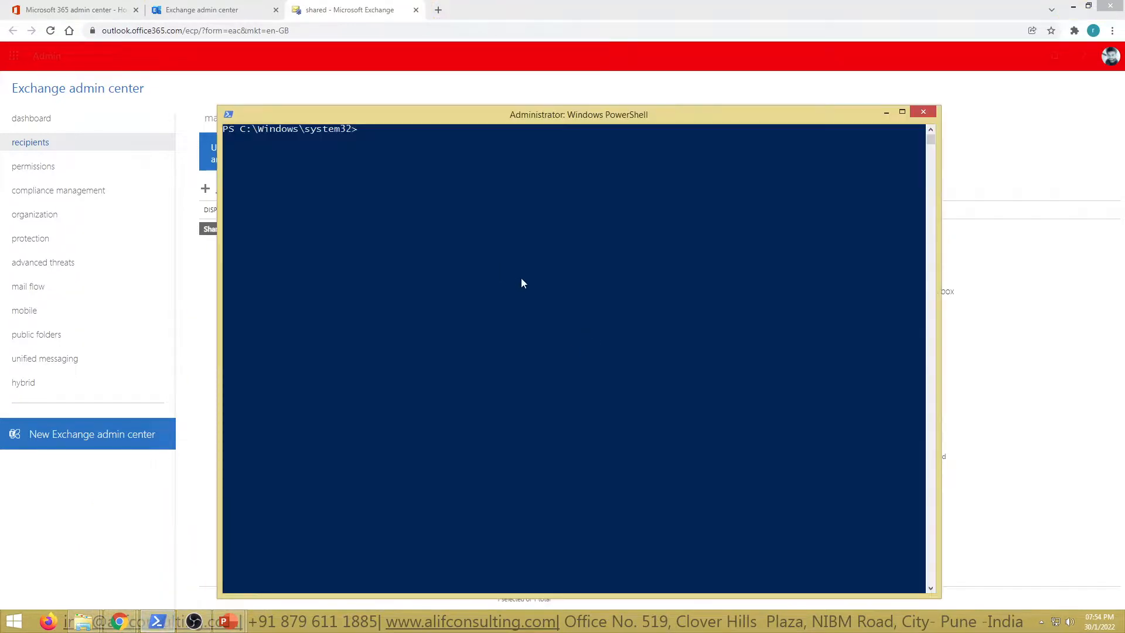
left_click(521, 278)
type("get-mailboxp")
key("Tab")
type("-Identity")
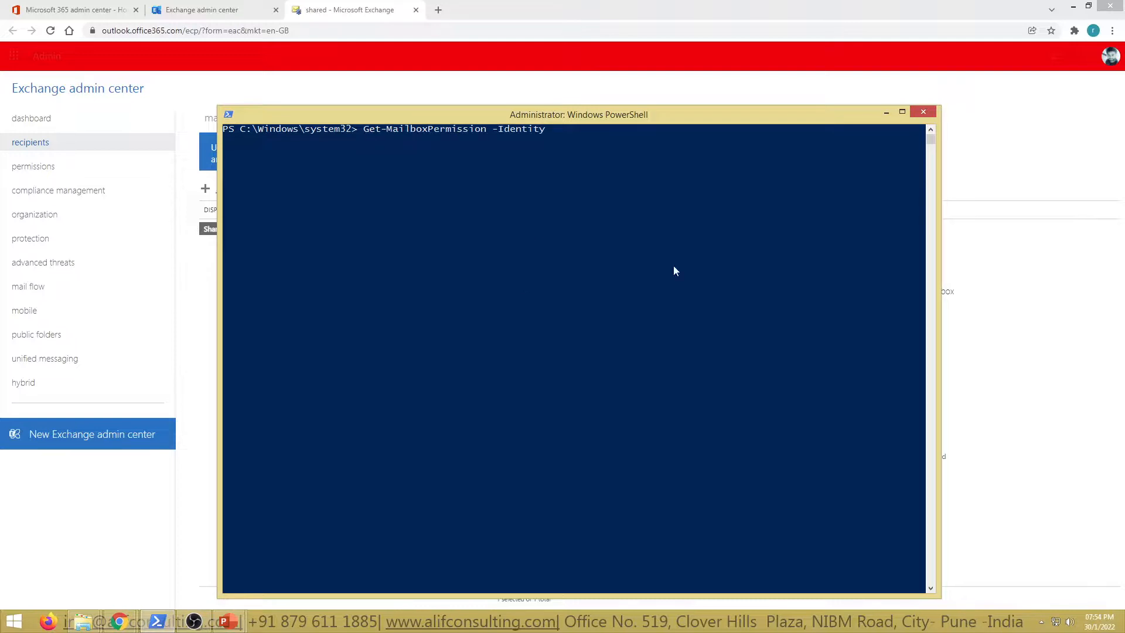
left_click(1062, 366)
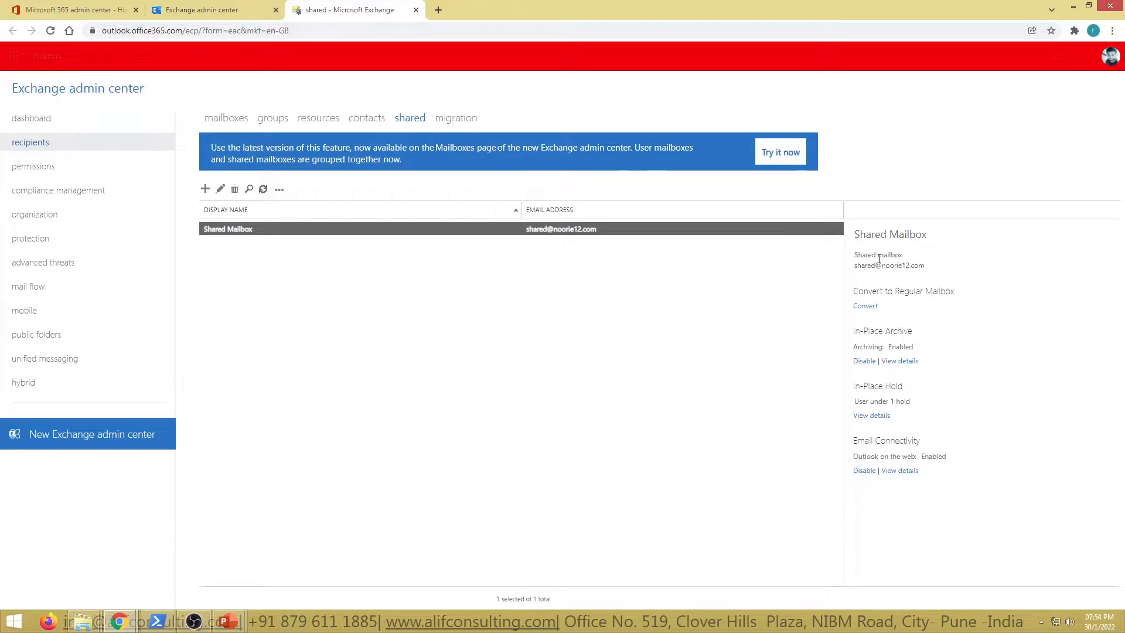
key("alt+Tab")
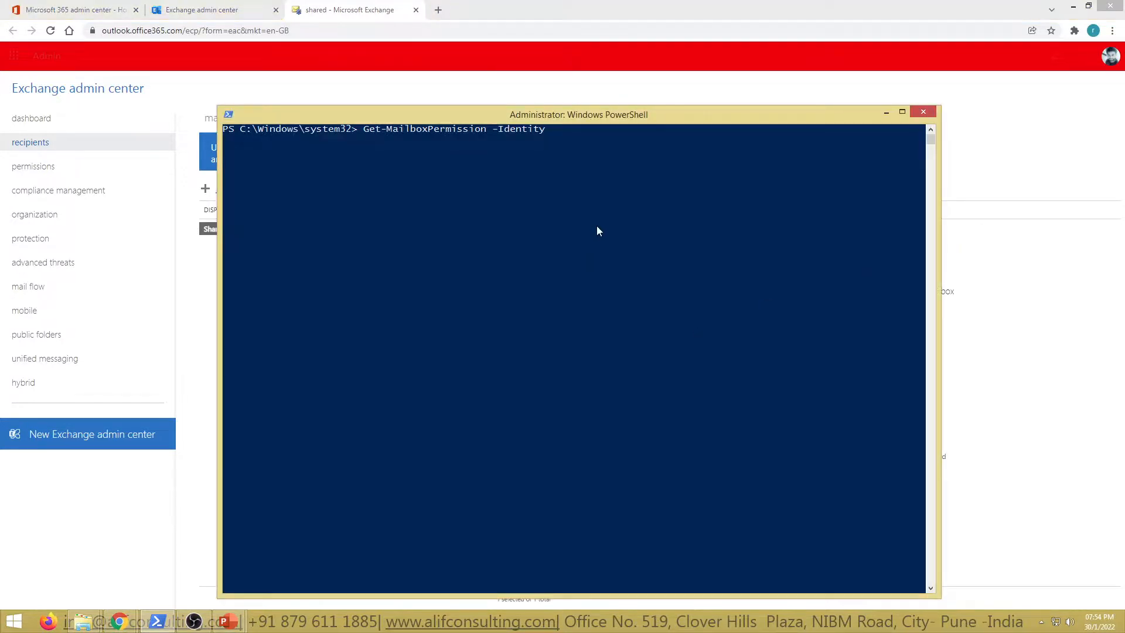
Step: Complete the Get-MailboxPermission command with the user mailbox's e-mail address as the identity, and run it without a list-format option
key("Return")
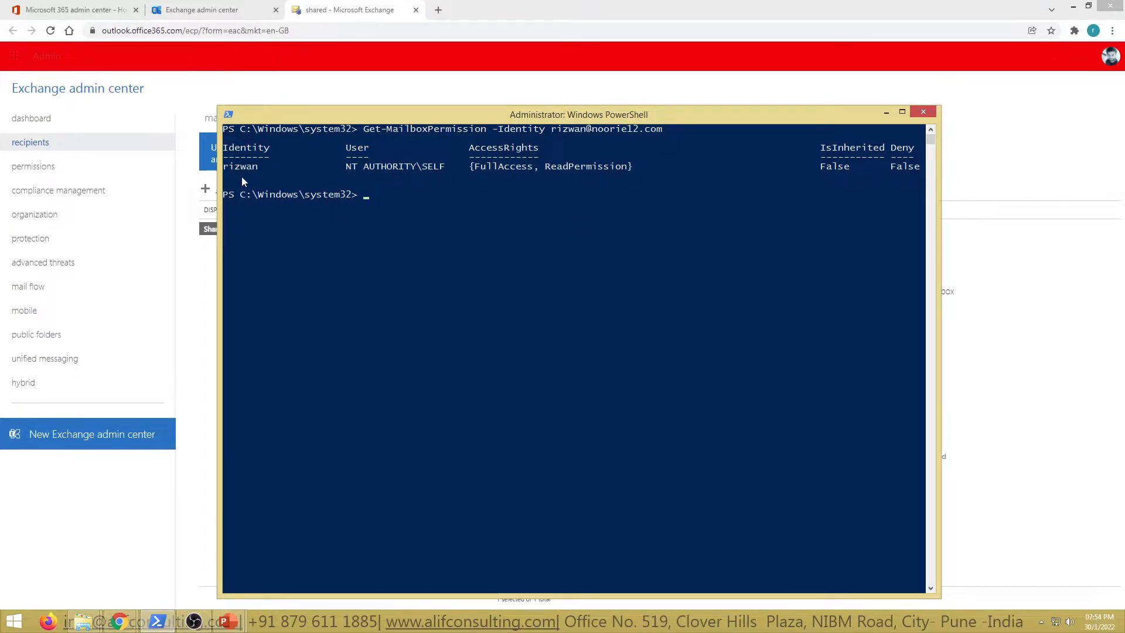
Step: Rerun Get-MailboxPermission with the identity changed to the shared mailbox's e-mail address
key("Up")
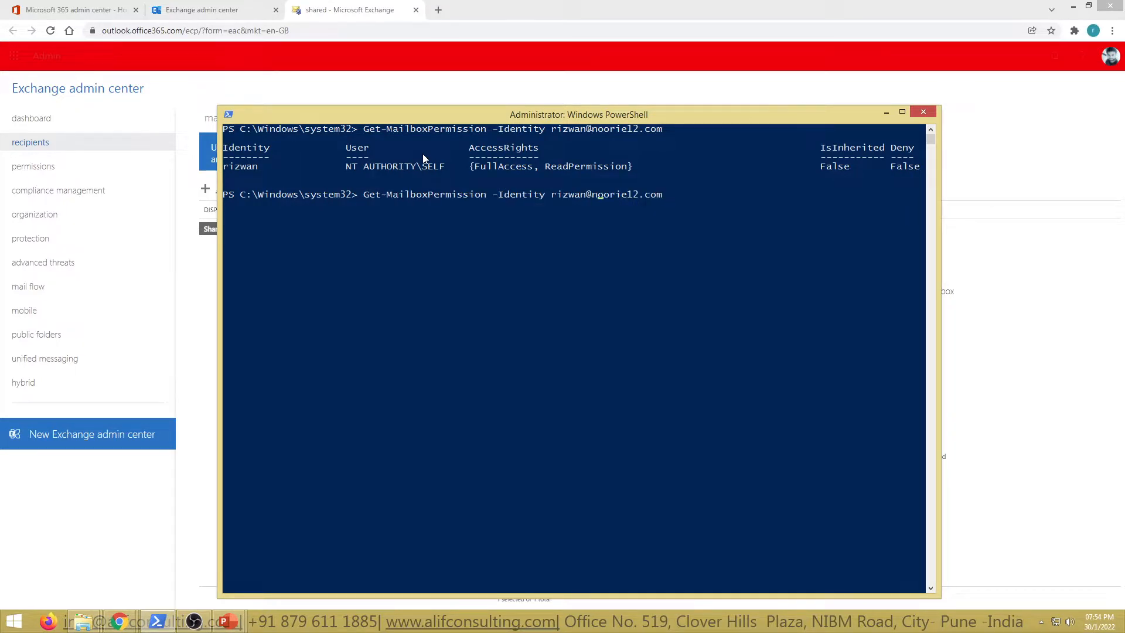
key("Left")
key("Left")
key("Left")
key("Left")
key("Left")
key("Left")
key("Left")
key("Left")
key("Left")
key("Left")
key("Left")
key("Left")
key("Left")
key("BackSpace")
key("BackSpace")
key("BackSpace")
key("BackSpace")
key("BackSpace")
key("BackSpace")
type("shared")
key("Return")
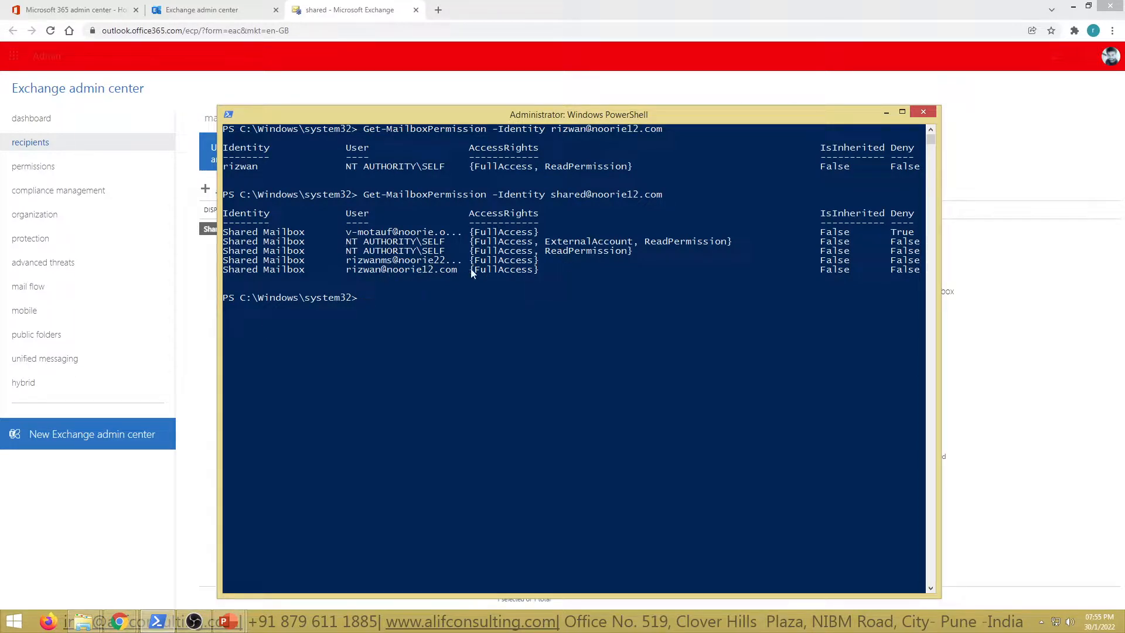
Step: Examine the User, IsInherited and Deny columns in the shared mailbox's permission output
left_click_drag(347, 260, 445, 261)
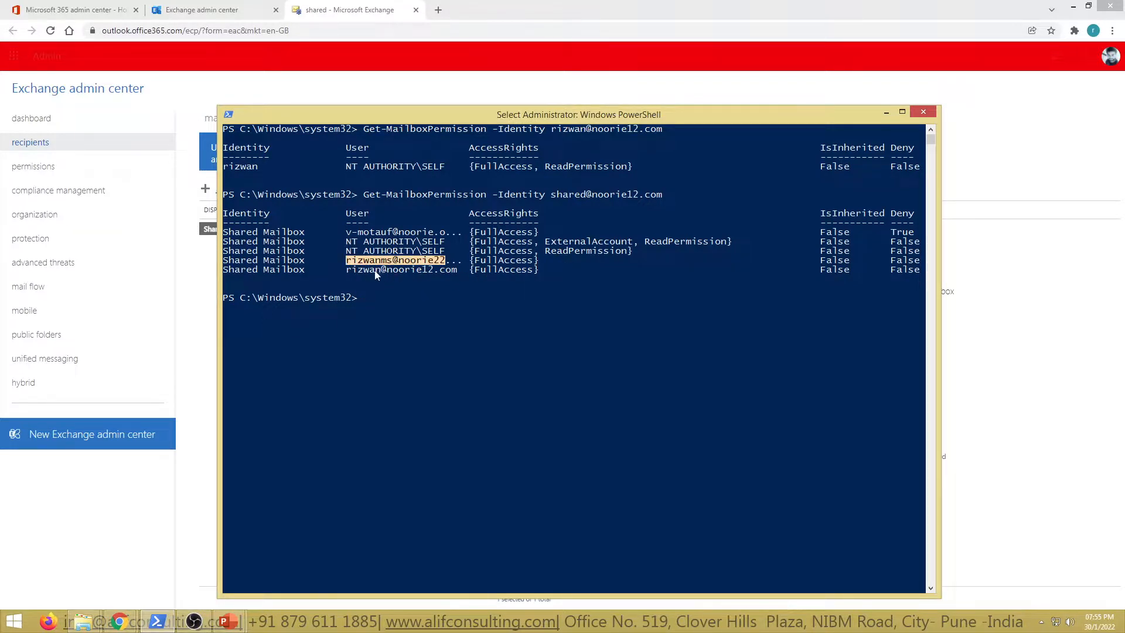
left_click(523, 299)
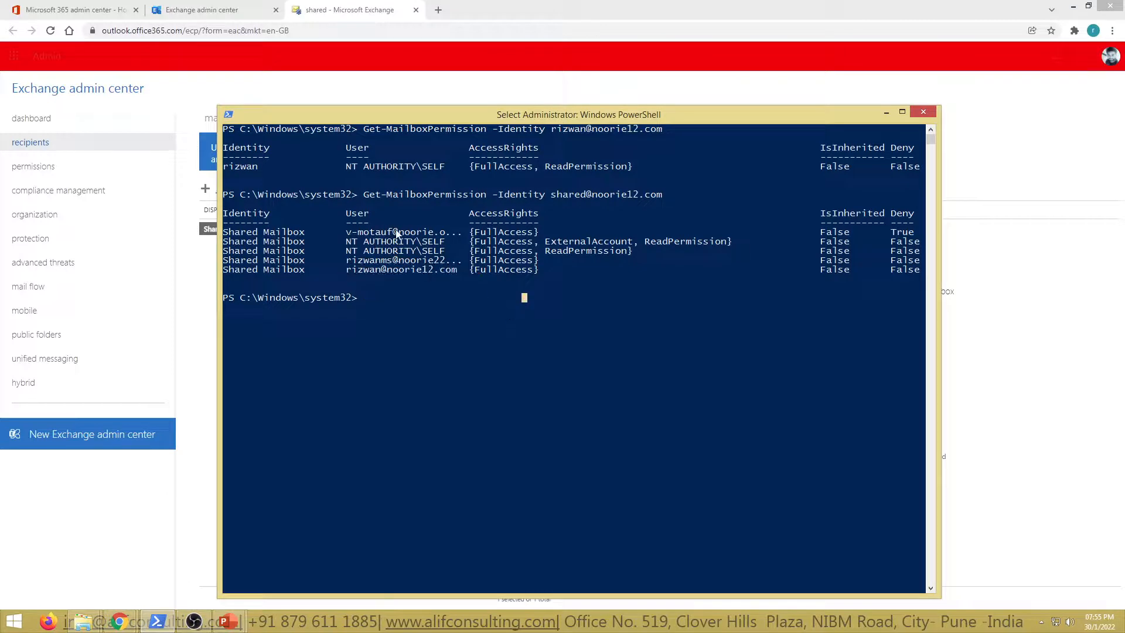
left_click_drag(343, 232, 469, 246)
left_click_drag(363, 241, 469, 244)
left_click(817, 335)
left_click_drag(818, 202, 924, 283)
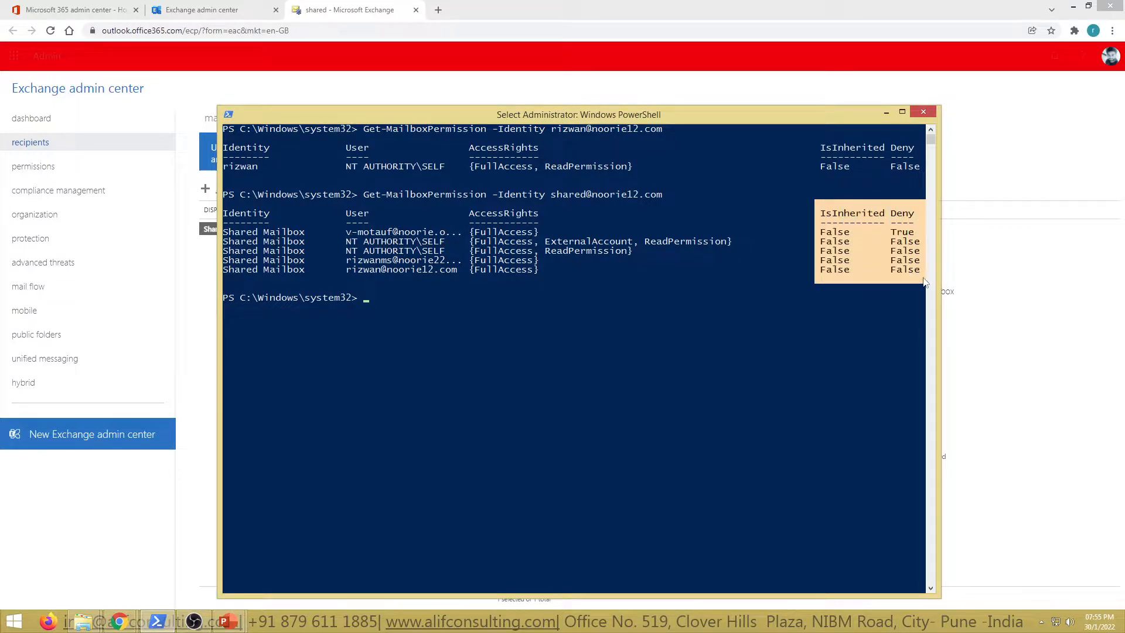
right_click(924, 283)
left_click_drag(818, 202, 932, 284)
left_click(751, 327)
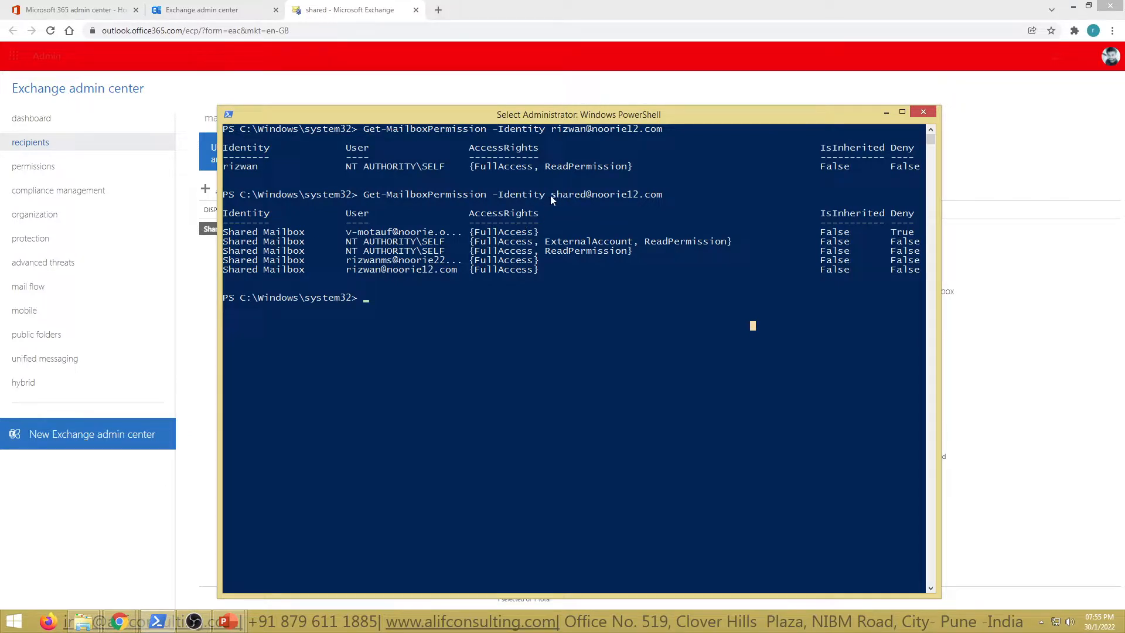
left_click_drag(554, 195, 650, 196)
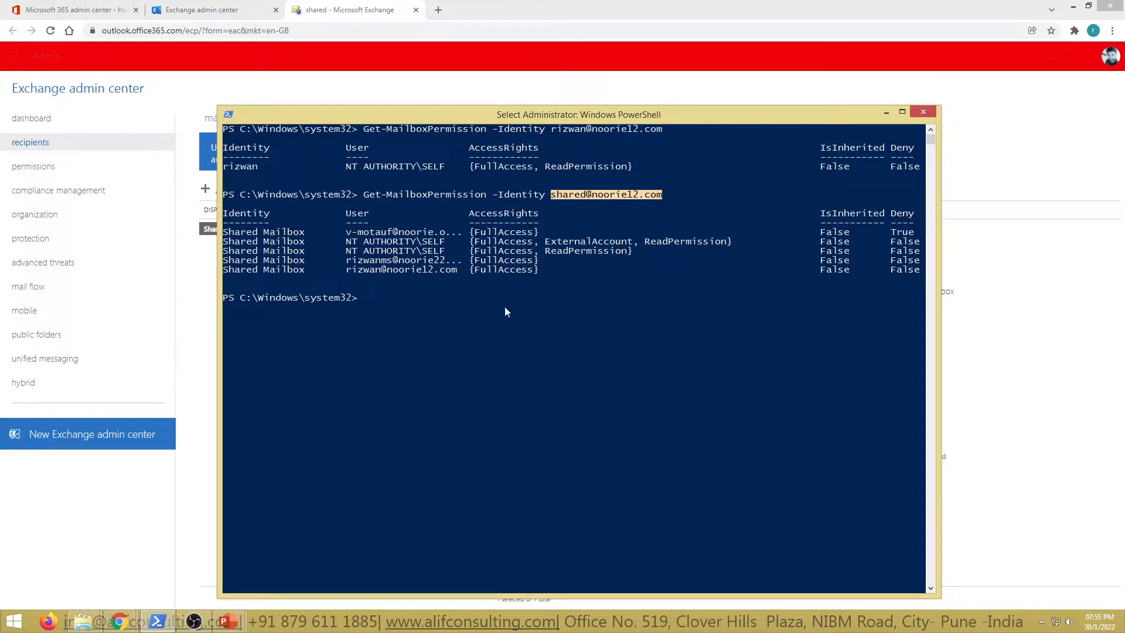
left_click_drag(813, 212, 884, 276)
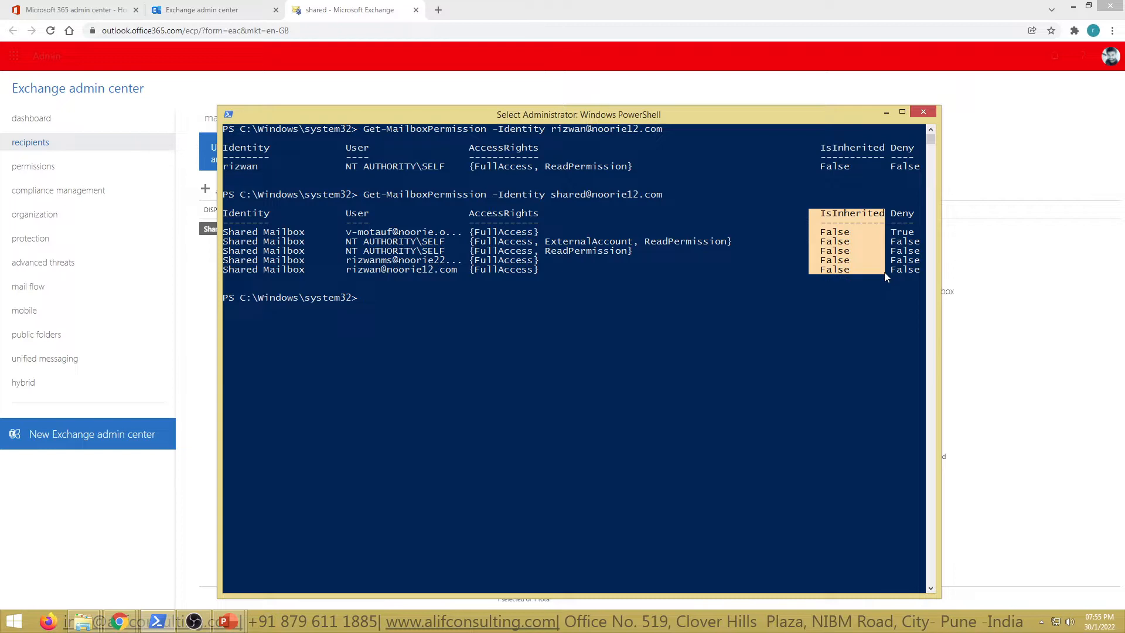
left_click(809, 339)
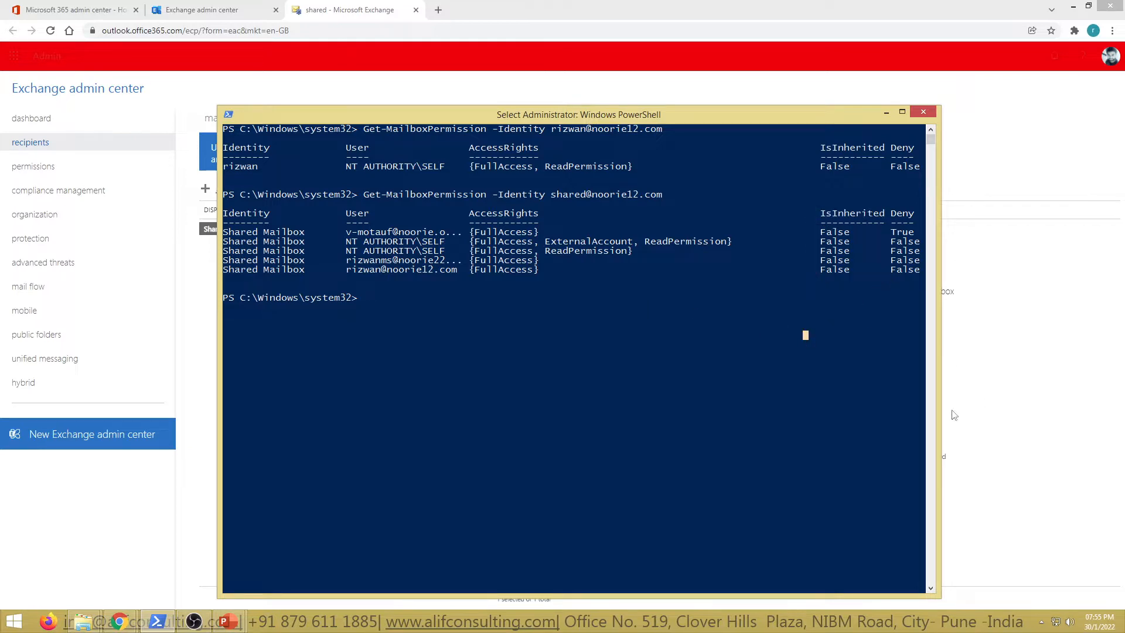
Step: Minimize the PowerShell window and switch to the PowerPoint presentation "02- Office 365 Mailbox Permissions"
left_click(886, 113)
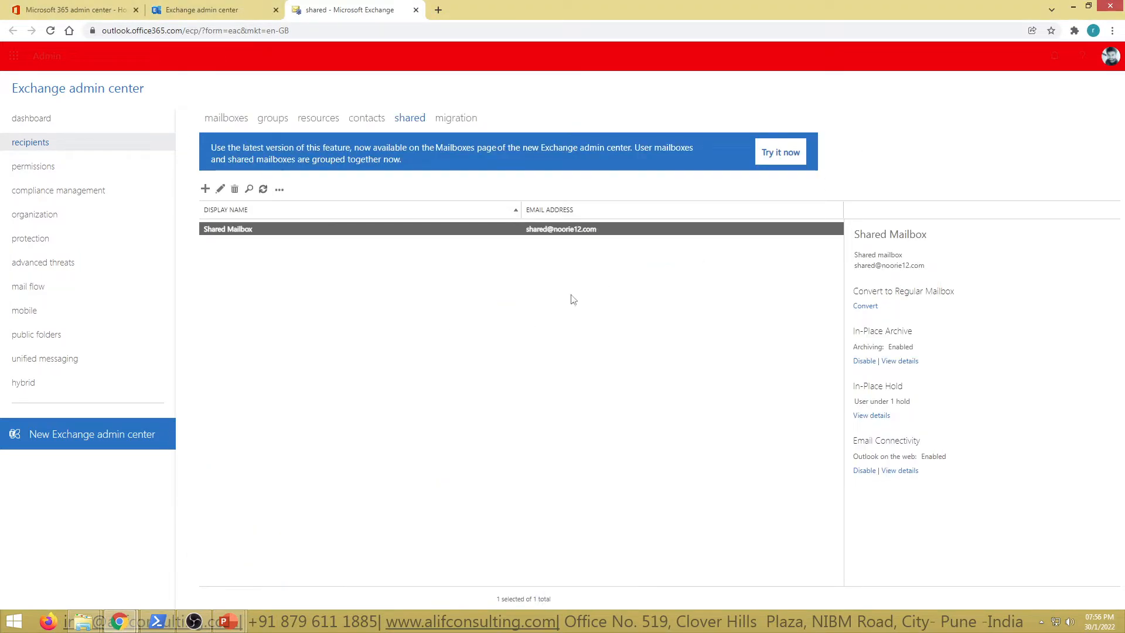
left_click(231, 625)
left_click(166, 560)
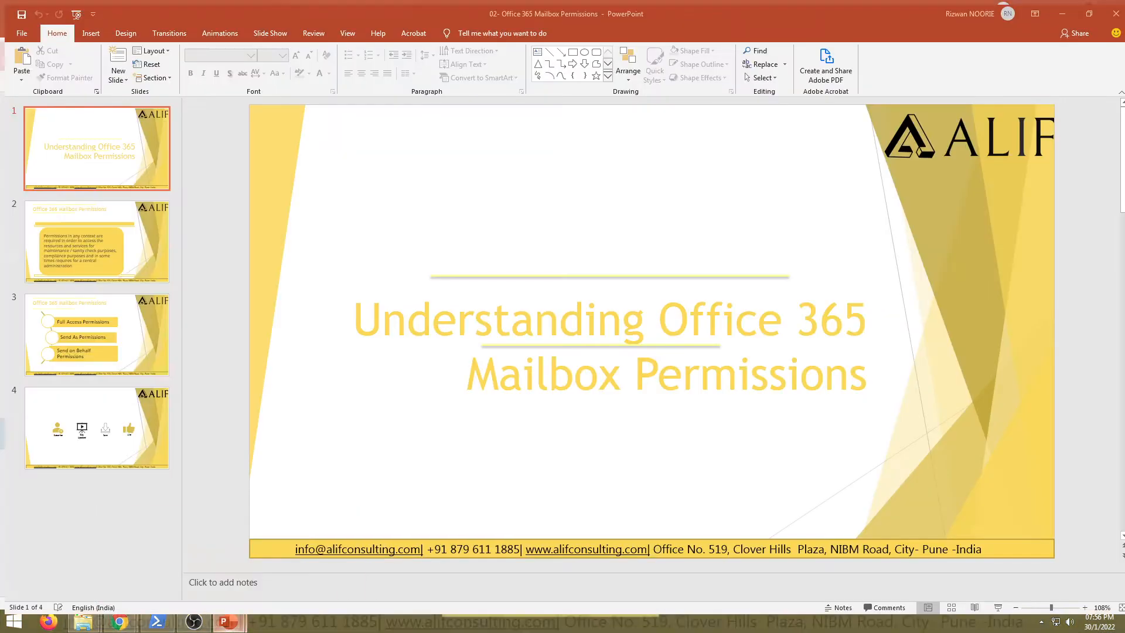